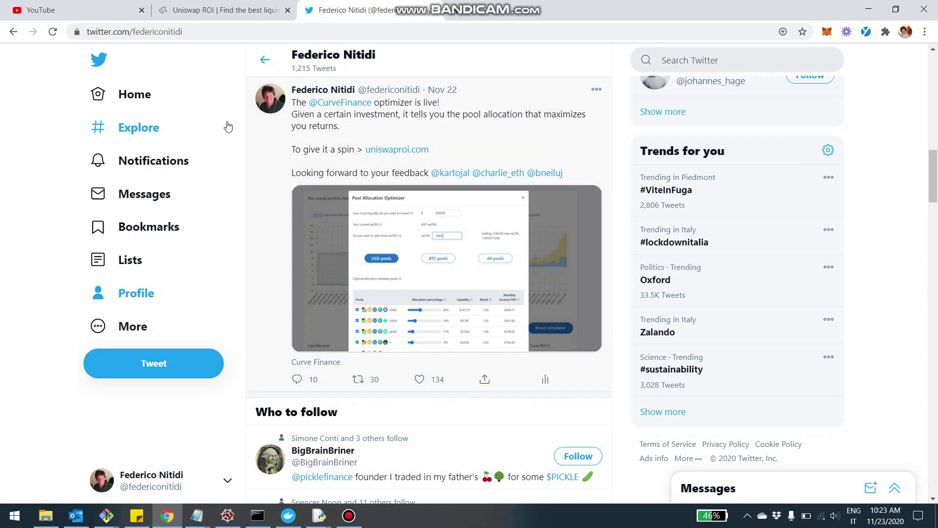
Step: In the Uniswap ROI tab, scroll past the portfolio charts to the recently analyzed addresses and open the analyzed wallet
{"action": "left_click", "coordinate": [221, 12]}
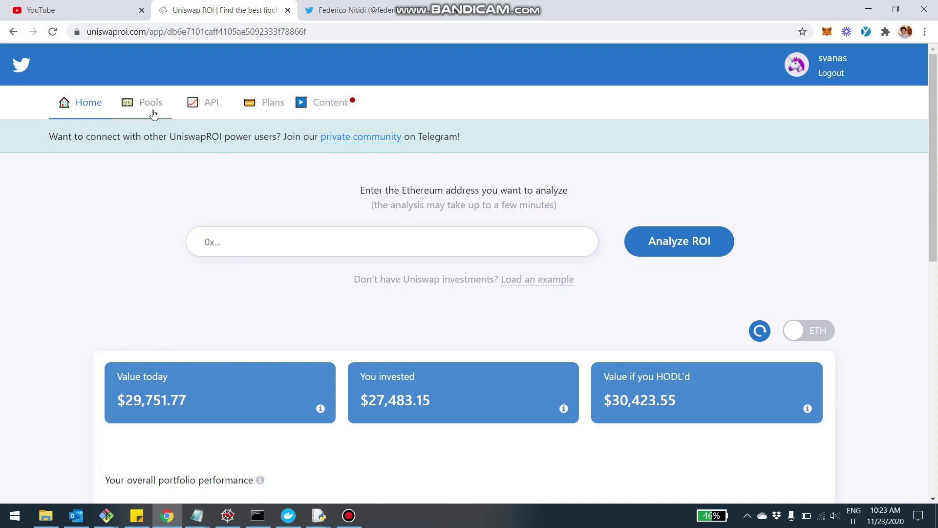
{"action": "scroll", "coordinate": [440, 234], "scroll_direction": "down", "scroll_amount": 2}
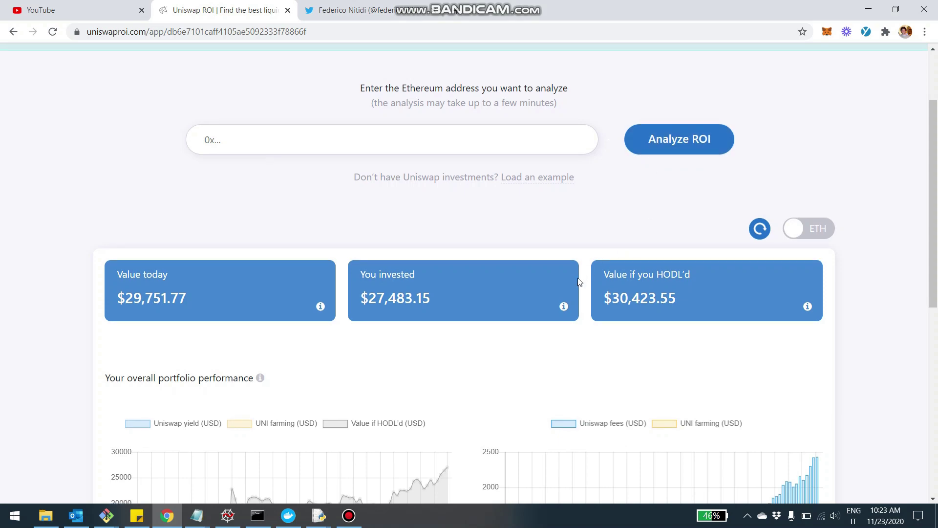
{"action": "scroll", "coordinate": [572, 281], "scroll_direction": "down", "scroll_amount": 4}
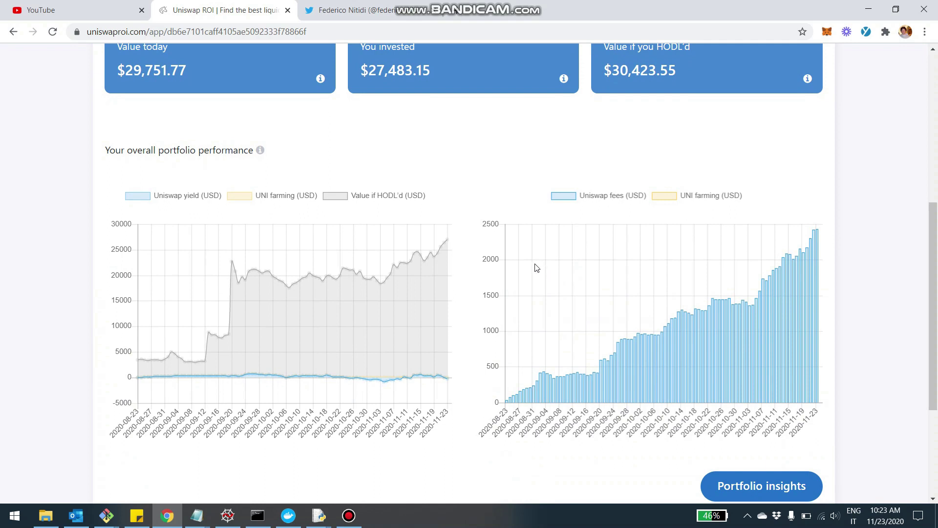
{"action": "scroll", "coordinate": [537, 268], "scroll_direction": "down", "scroll_amount": 4}
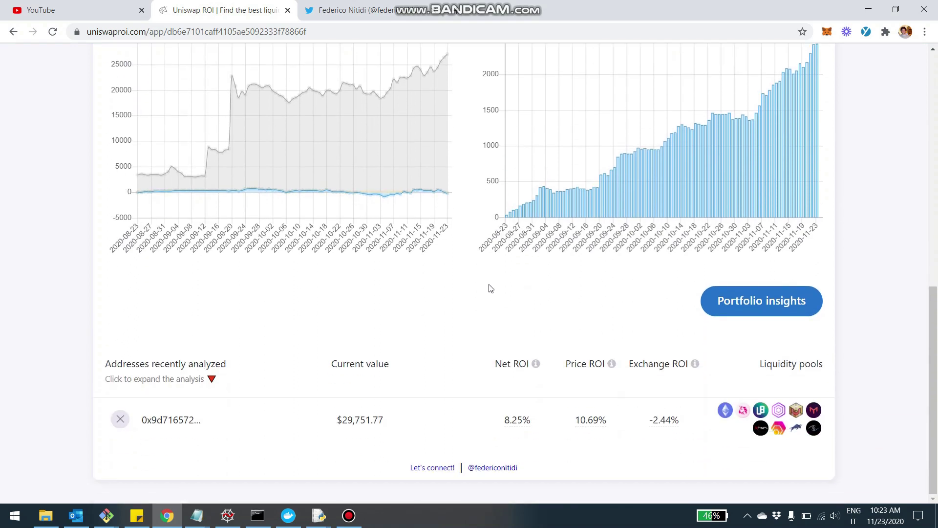
{"action": "left_click", "coordinate": [190, 425]}
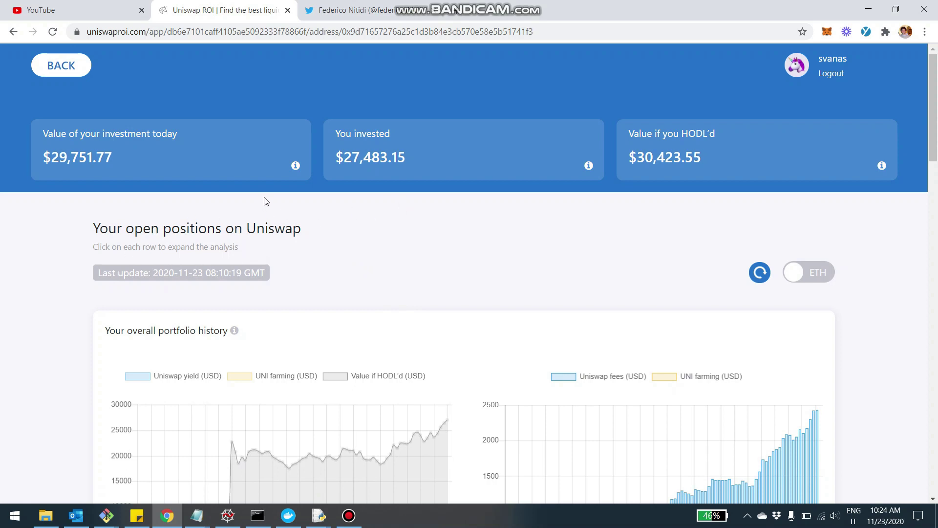
Step: Scroll down to the wallet's Curve positions, including the Y pool, and launch the Pool Allocation Optimizer
{"action": "scroll", "coordinate": [357, 184], "scroll_direction": "down", "scroll_amount": 1}
{"action": "scroll", "coordinate": [359, 191], "scroll_direction": "down", "scroll_amount": 18}
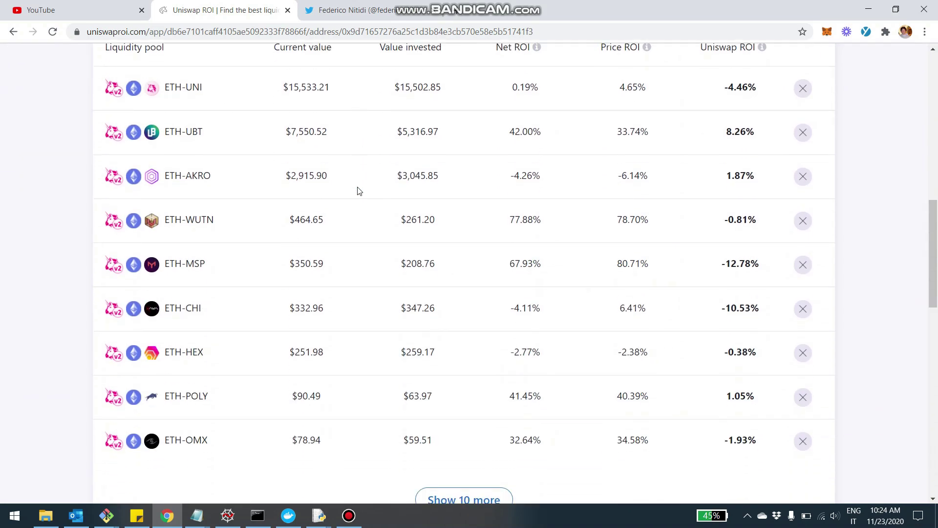
{"action": "scroll", "coordinate": [342, 146], "scroll_direction": "down", "scroll_amount": 1}
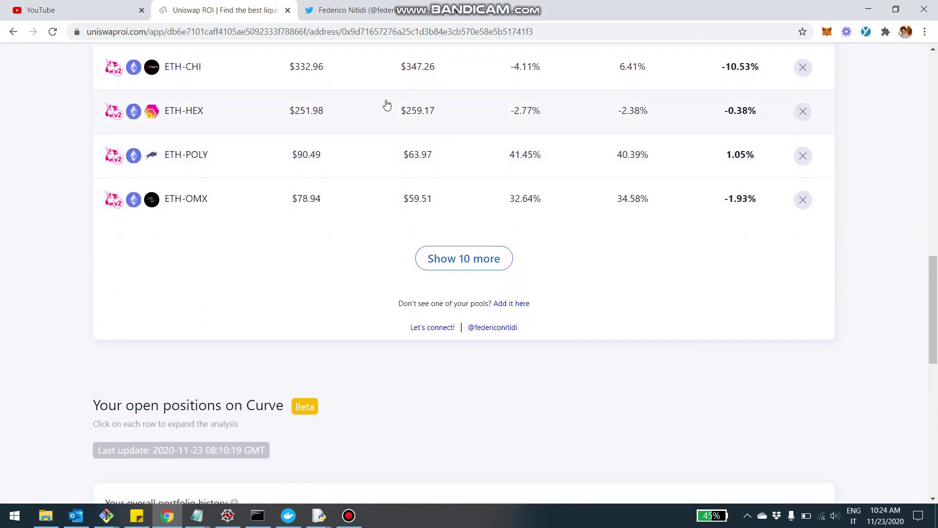
{"action": "scroll", "coordinate": [381, 107], "scroll_direction": "down", "scroll_amount": 8}
{"action": "scroll", "coordinate": [357, 111], "scroll_direction": "down", "scroll_amount": 2}
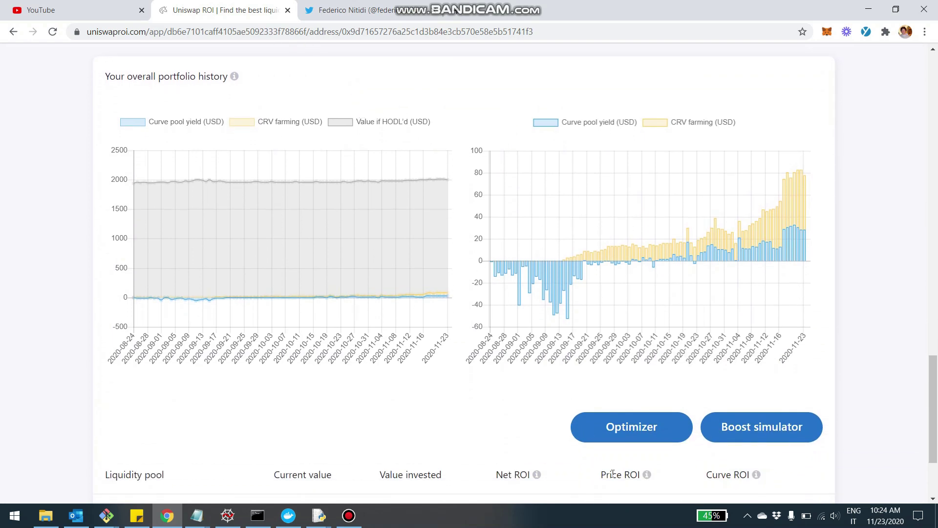
{"action": "scroll", "coordinate": [528, 447], "scroll_direction": "down", "scroll_amount": 2}
{"action": "scroll", "coordinate": [528, 449], "scroll_direction": "down", "scroll_amount": 1}
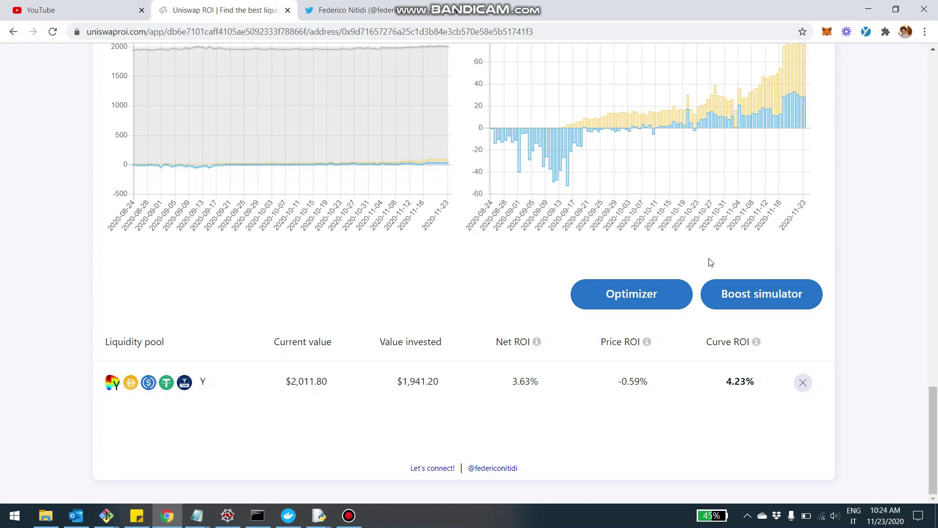
{"action": "left_click", "coordinate": [636, 299]}
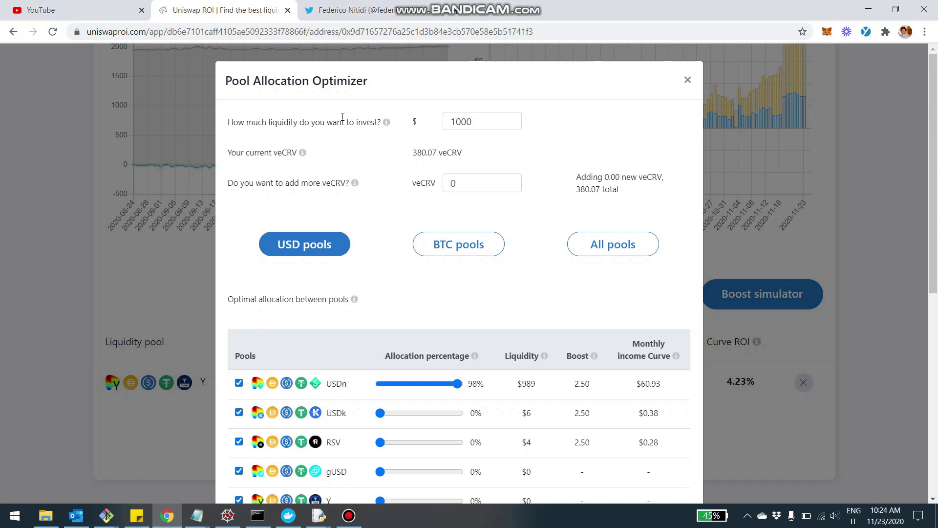
Step: Change the liquidity to invest to $10000, giving RSV 27% and 3pool 17%
{"action": "left_click", "coordinate": [478, 120]}
{"action": "type", "text": "0"}
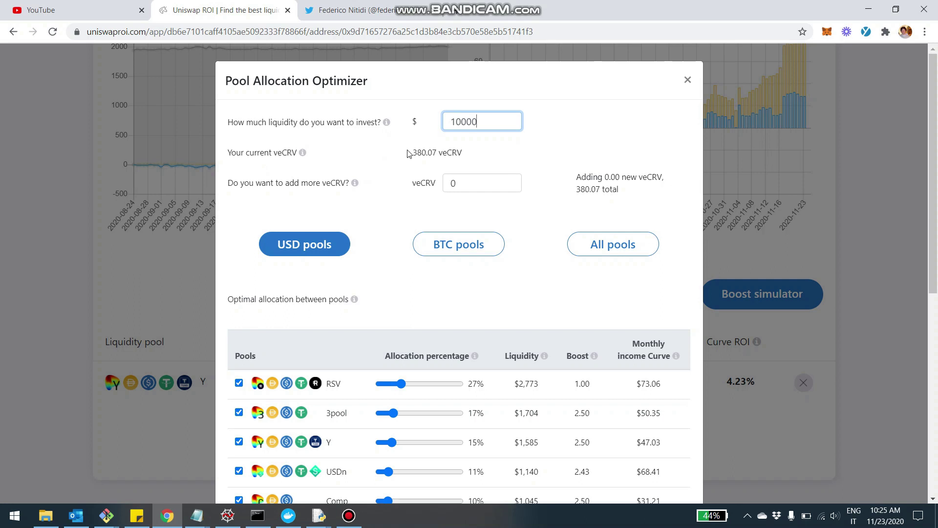
{"action": "left_click", "coordinate": [457, 183]}
Step: Add 1000 veCRV, shifting the allocation to Y 55% and USDn 39% with 2.50 boosts
{"action": "left_click", "coordinate": [456, 183]}
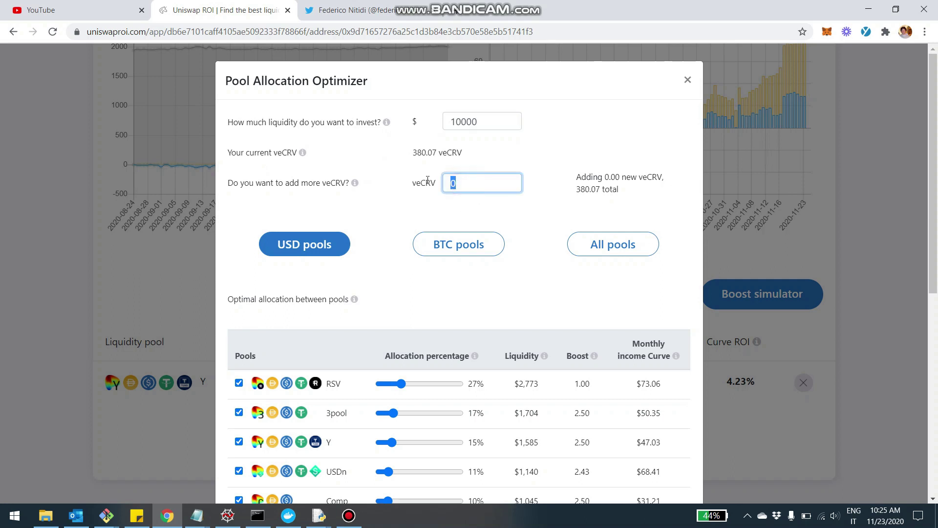
{"action": "type", "text": "1000"}
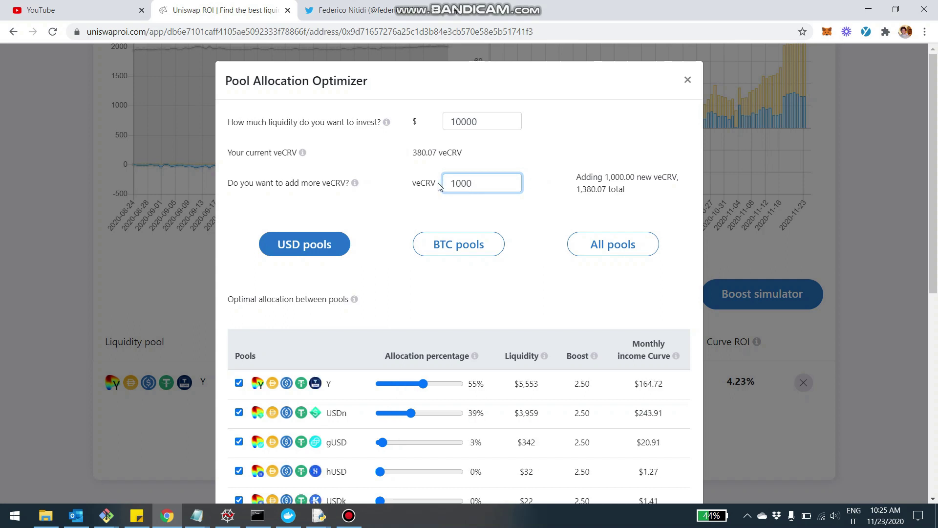
{"action": "scroll", "coordinate": [422, 203], "scroll_direction": "down", "scroll_amount": 2}
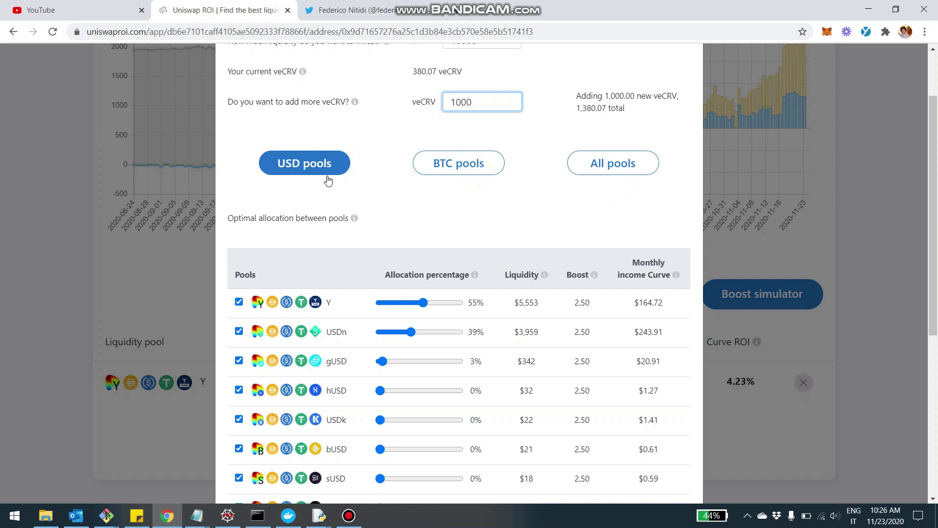
{"action": "scroll", "coordinate": [328, 180], "scroll_direction": "down", "scroll_amount": 3}
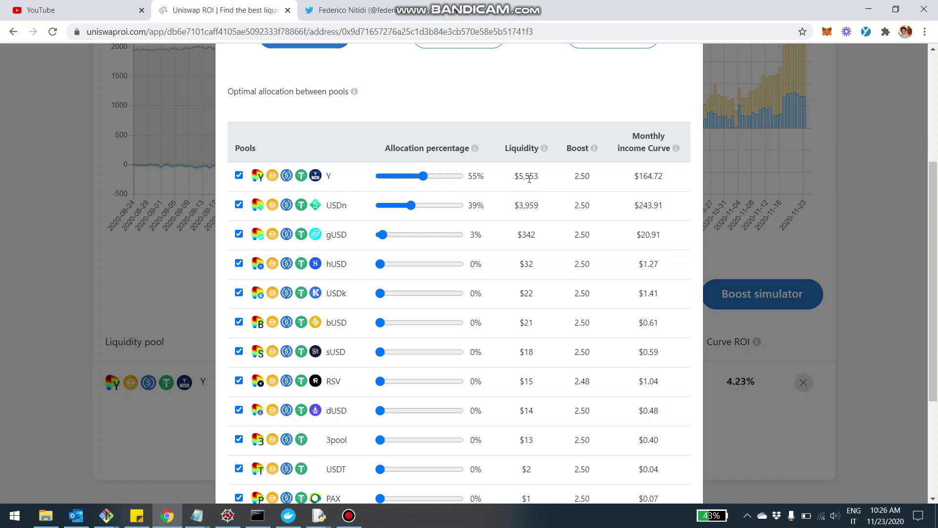
{"action": "scroll", "coordinate": [535, 172], "scroll_direction": "up", "scroll_amount": 3}
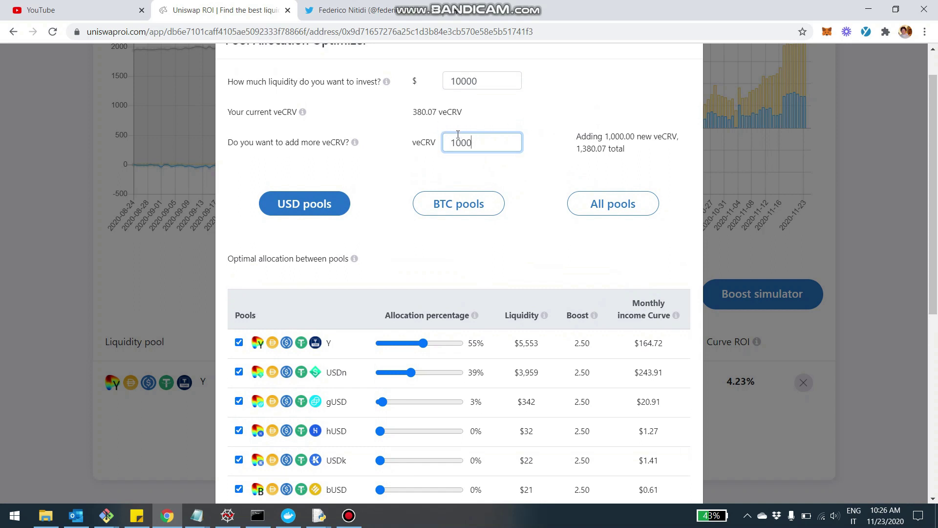
{"action": "scroll", "coordinate": [458, 133], "scroll_direction": "down", "scroll_amount": 3}
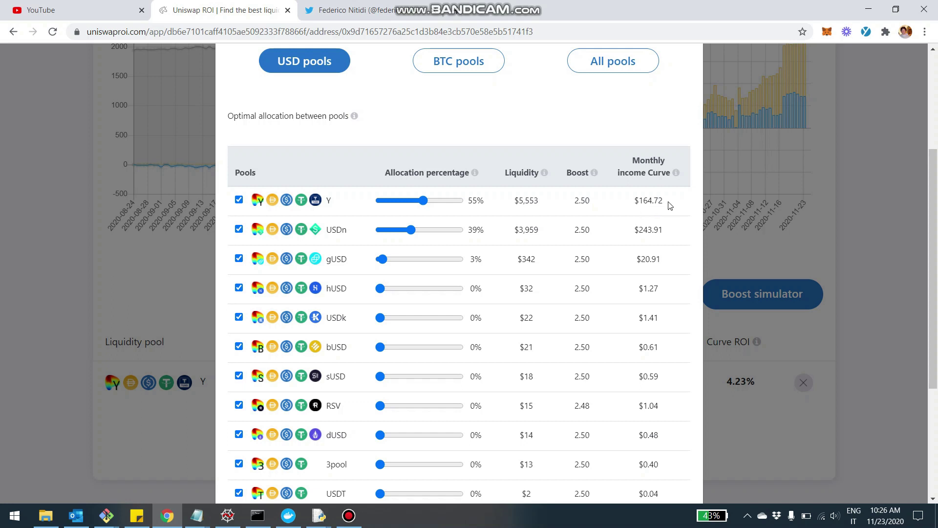
{"action": "mouse_move", "coordinate": [676, 173]}
{"action": "scroll", "coordinate": [600, 212], "scroll_direction": "down", "scroll_amount": 3}
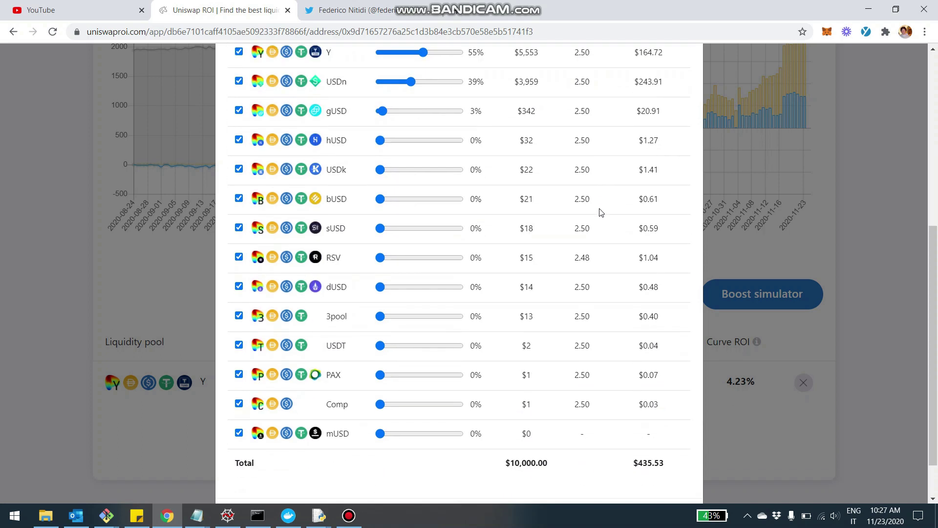
{"action": "scroll", "coordinate": [600, 212], "scroll_direction": "down", "scroll_amount": 1}
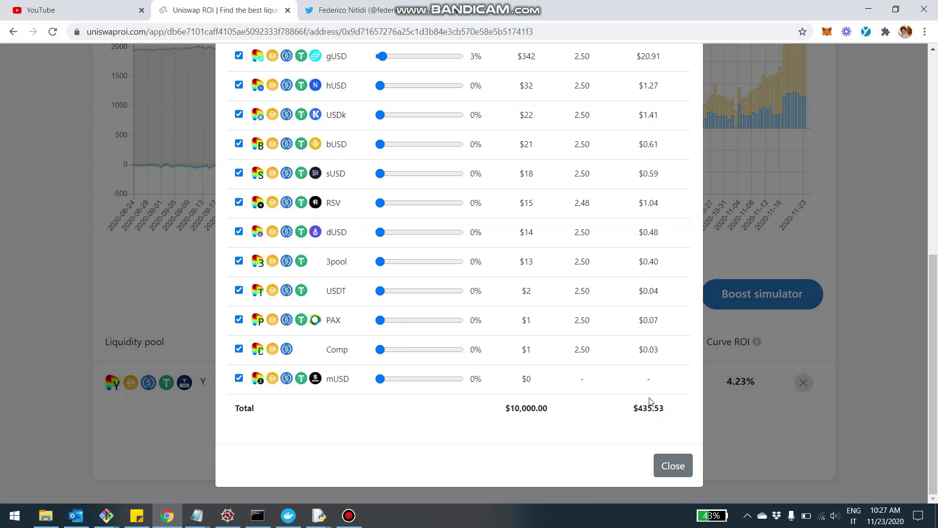
{"action": "scroll", "coordinate": [650, 400], "scroll_direction": "up", "scroll_amount": 3}
{"action": "scroll", "coordinate": [649, 388], "scroll_direction": "down", "scroll_amount": 2}
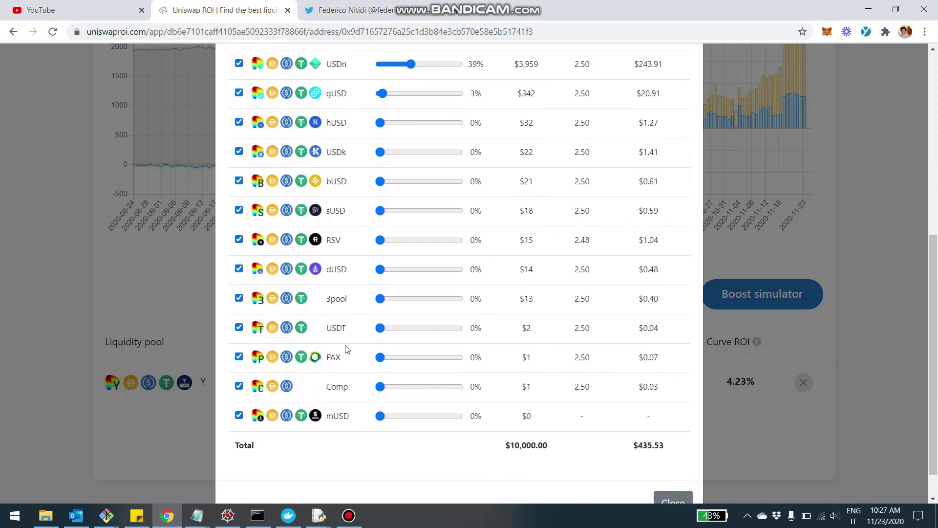
Step: Uncheck the mUSD, Comp, PAX and USDT pools, keeping Y at 55% and USDn at 39%
{"action": "left_click", "coordinate": [239, 415]}
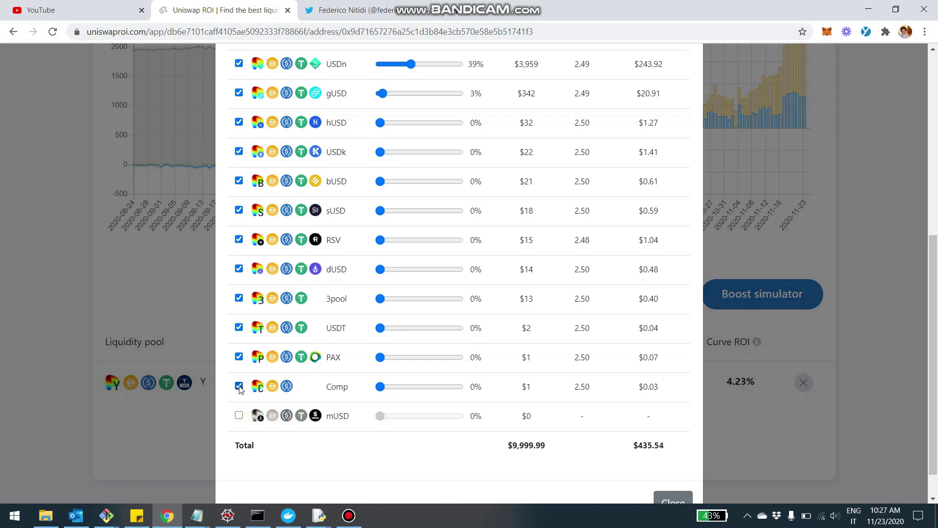
{"action": "left_click", "coordinate": [239, 386]}
{"action": "left_click", "coordinate": [239, 357]}
{"action": "left_click", "coordinate": [239, 328]}
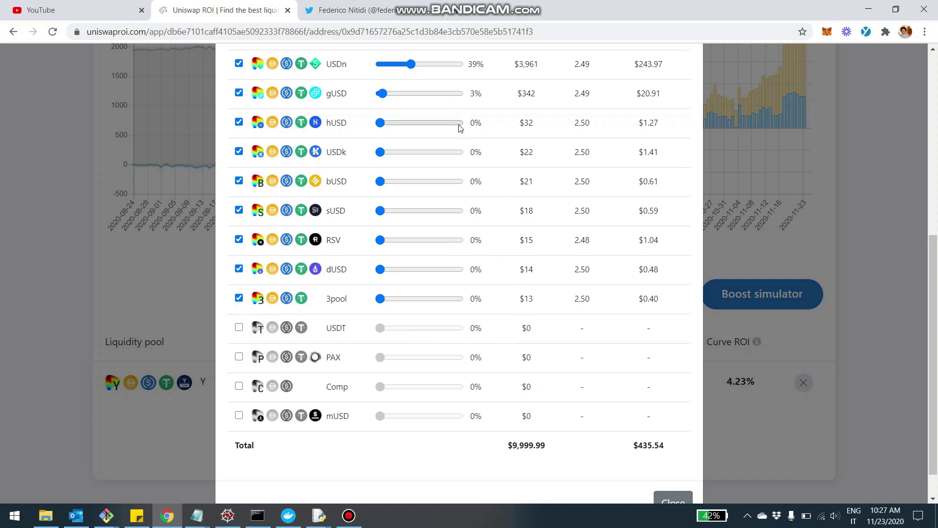
{"action": "scroll", "coordinate": [548, 212], "scroll_direction": "up", "scroll_amount": 3}
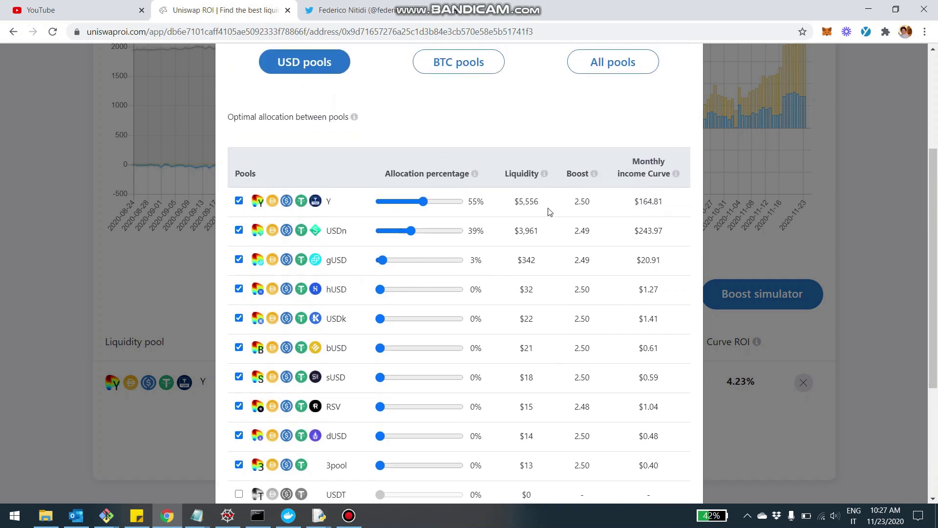
{"action": "scroll", "coordinate": [549, 212], "scroll_direction": "down", "scroll_amount": 3}
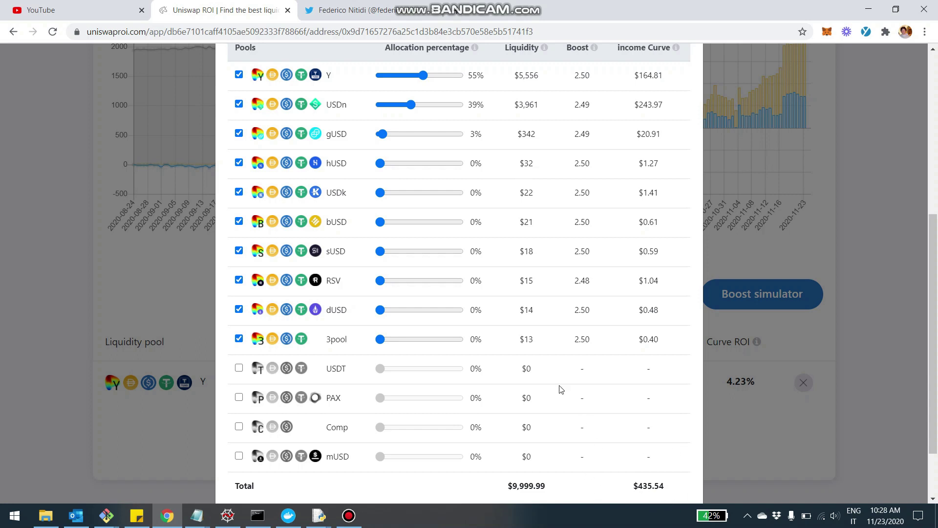
Step: Drag the Y, gUSD and hUSD sliders to Y 4%, USDn 44%, gUSD 22%, hUSD 27%
{"action": "left_click_drag", "start_coordinate": [423, 75], "coordinate": [438, 76]}
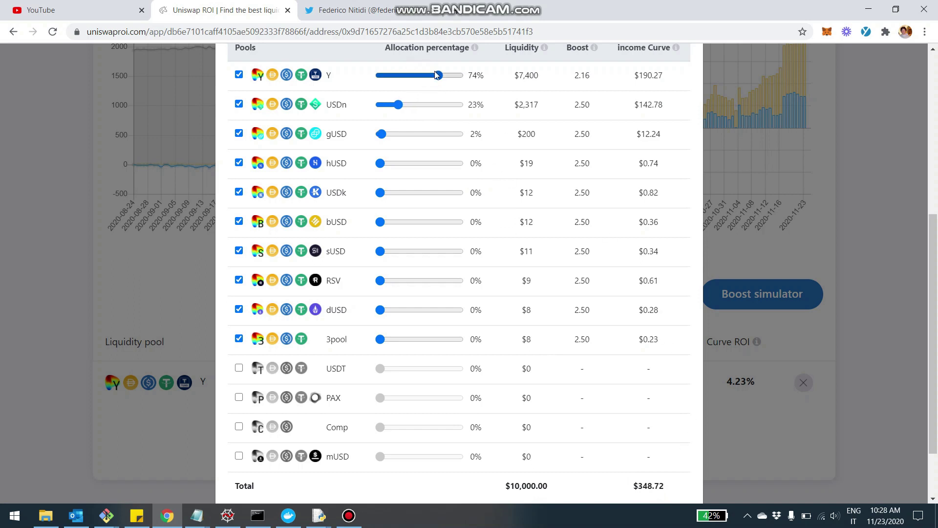
{"action": "left_click_drag", "start_coordinate": [439, 76], "coordinate": [389, 78]}
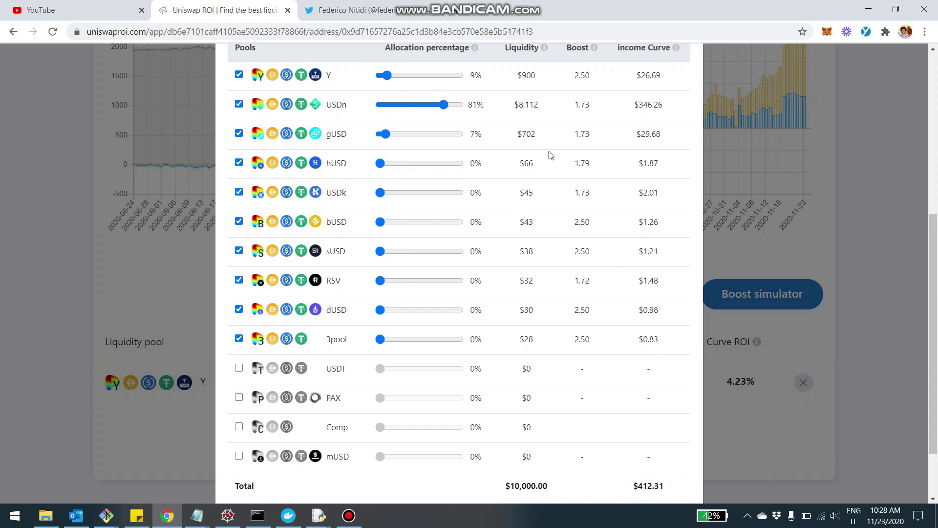
{"action": "left_click_drag", "start_coordinate": [385, 135], "coordinate": [401, 164]}
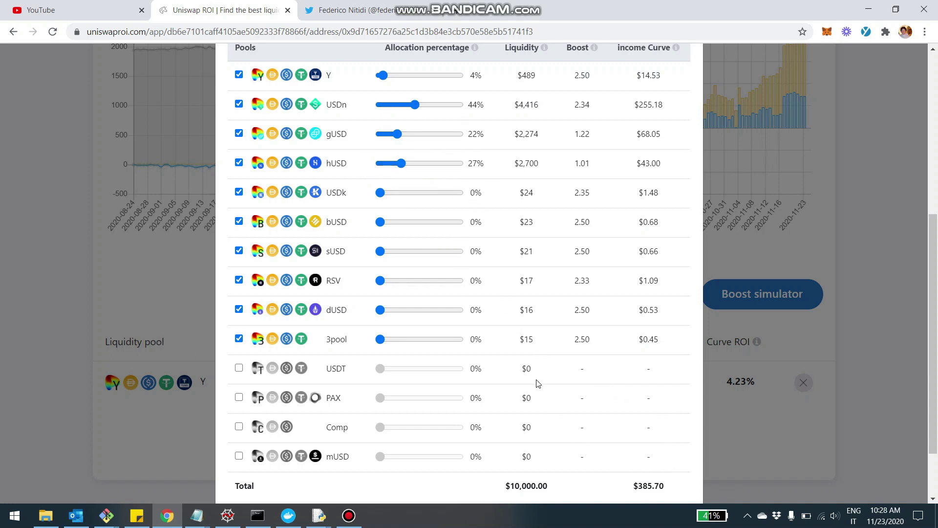
Step: Show the optimal $10,000 BTC pool allocation across hBTC, tBTC, sBTC and renBTC, then close the optimizer
{"action": "scroll", "coordinate": [537, 342], "scroll_direction": "up", "scroll_amount": 6}
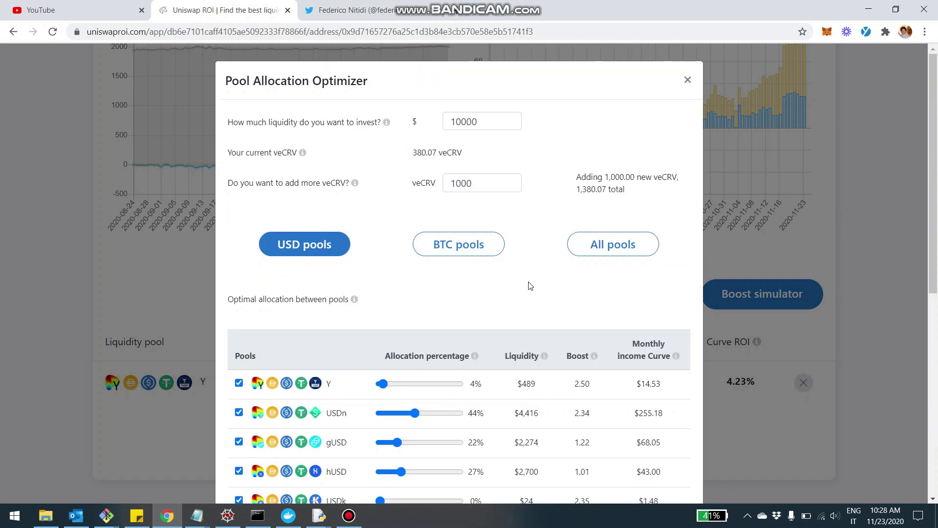
{"action": "left_click", "coordinate": [478, 252]}
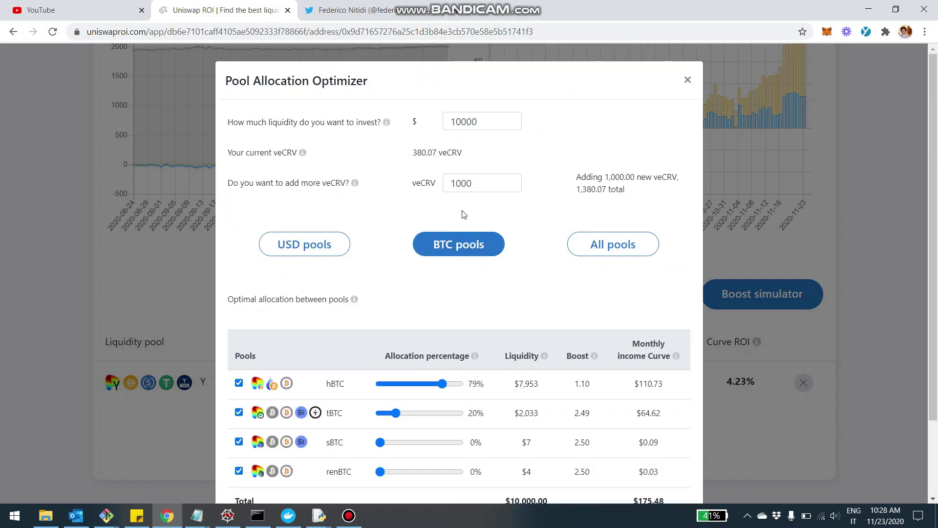
{"action": "scroll", "coordinate": [452, 230], "scroll_direction": "down", "scroll_amount": 2}
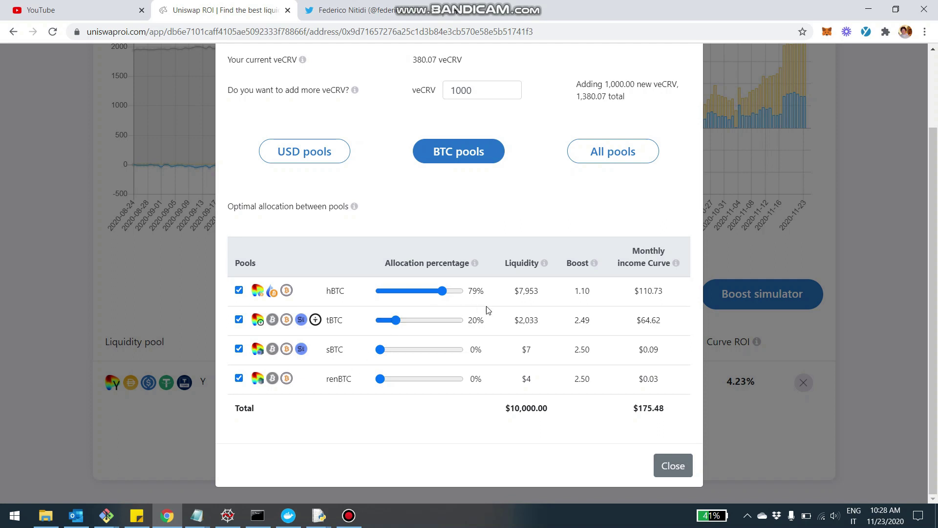
{"action": "scroll", "coordinate": [520, 303], "scroll_direction": "up", "scroll_amount": 2}
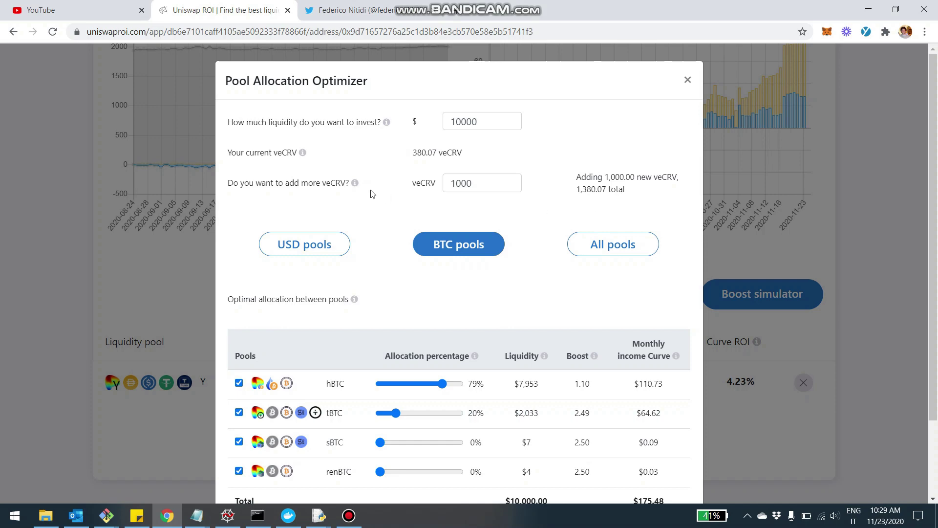
{"action": "left_click", "coordinate": [686, 80]}
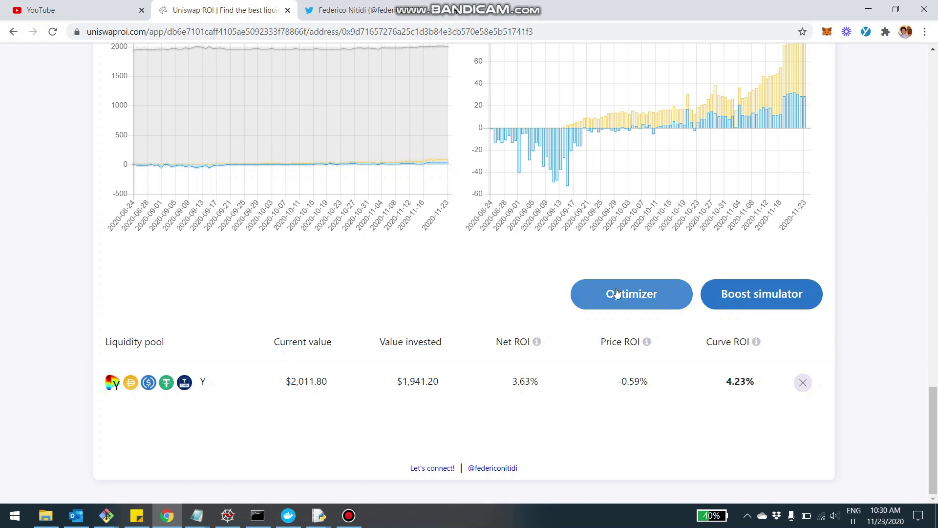
Step: Go back to the home page and scroll to the analyzed wallet showing $29,751.77 and 8.25% Net ROI
{"action": "scroll", "coordinate": [505, 292], "scroll_direction": "up", "scroll_amount": 20}
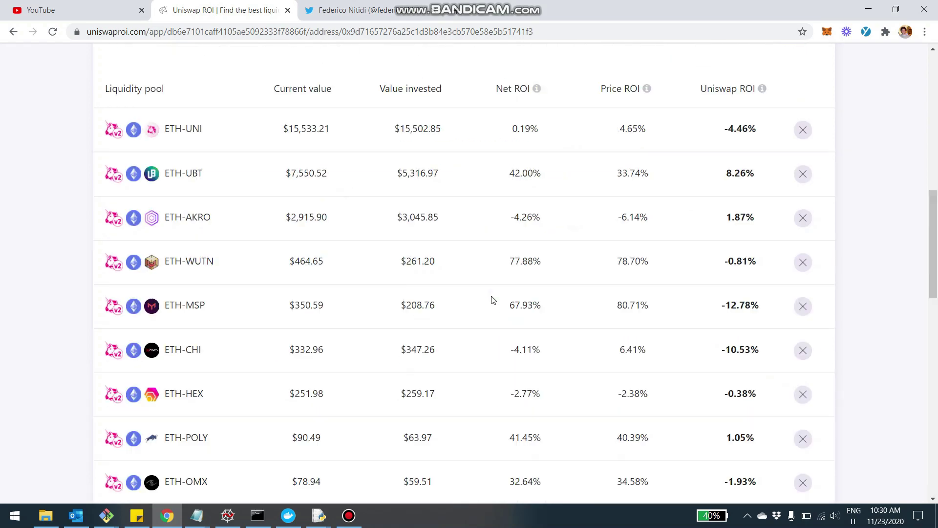
{"action": "left_click", "coordinate": [76, 68]}
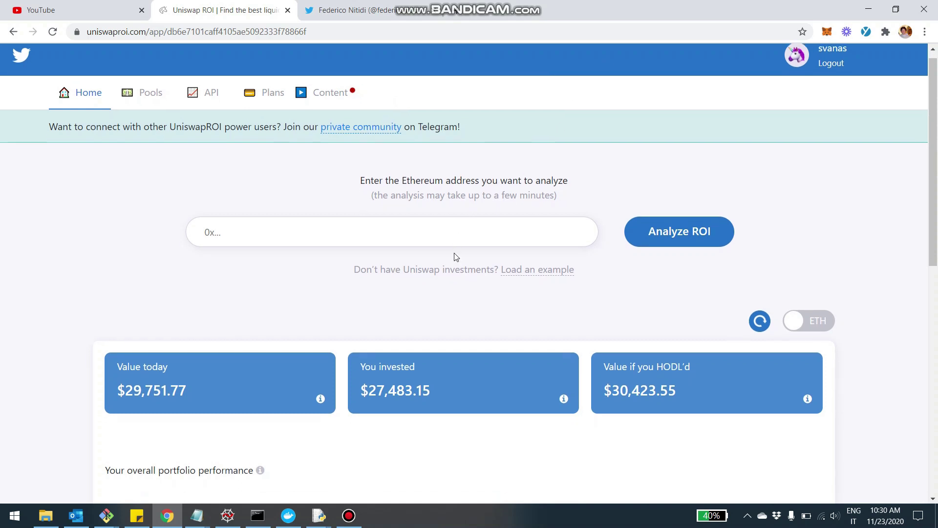
{"action": "scroll", "coordinate": [469, 230], "scroll_direction": "down", "scroll_amount": 10}
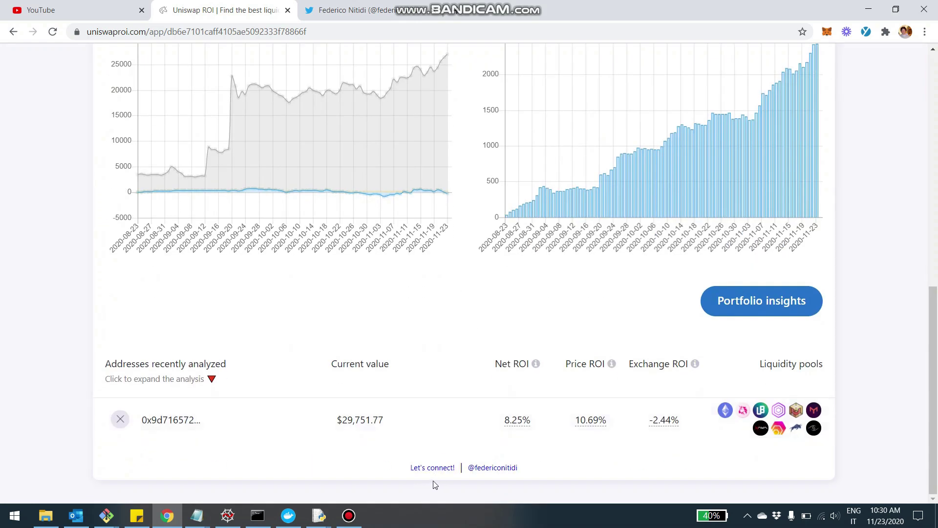